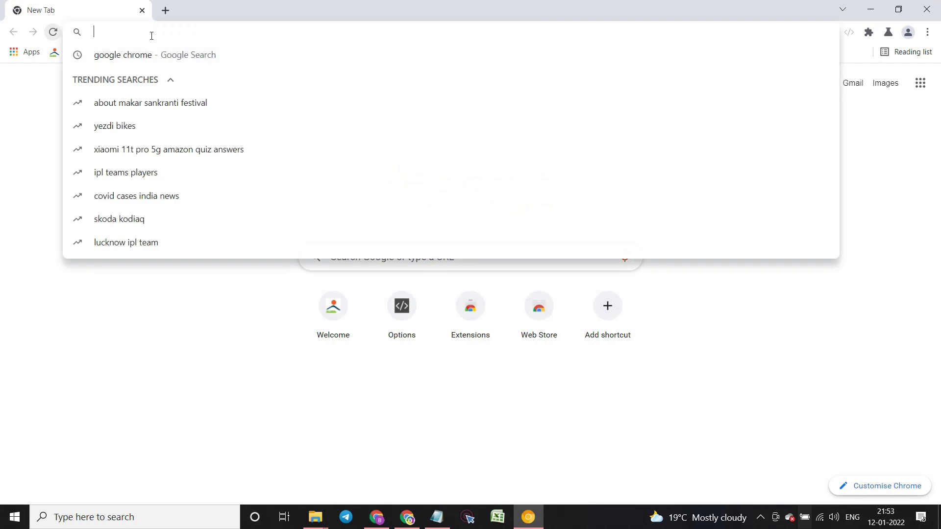
Step: Search the web for COWIN and open the official CoWIN website result
text(COWIN)
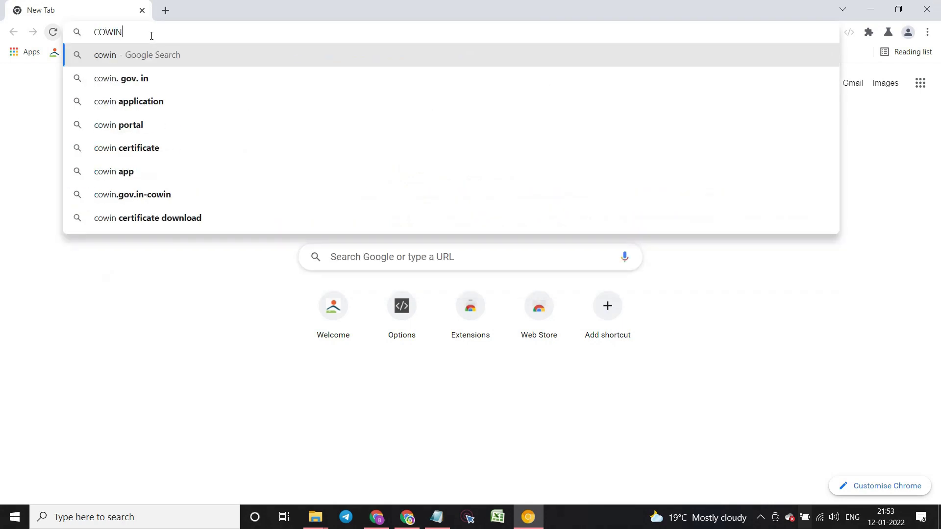
key(Return)
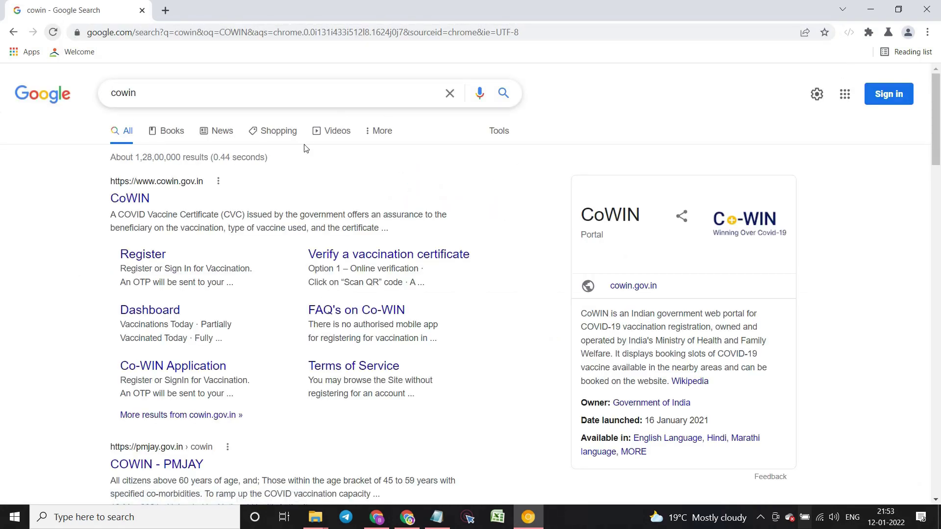
click(191, 203)
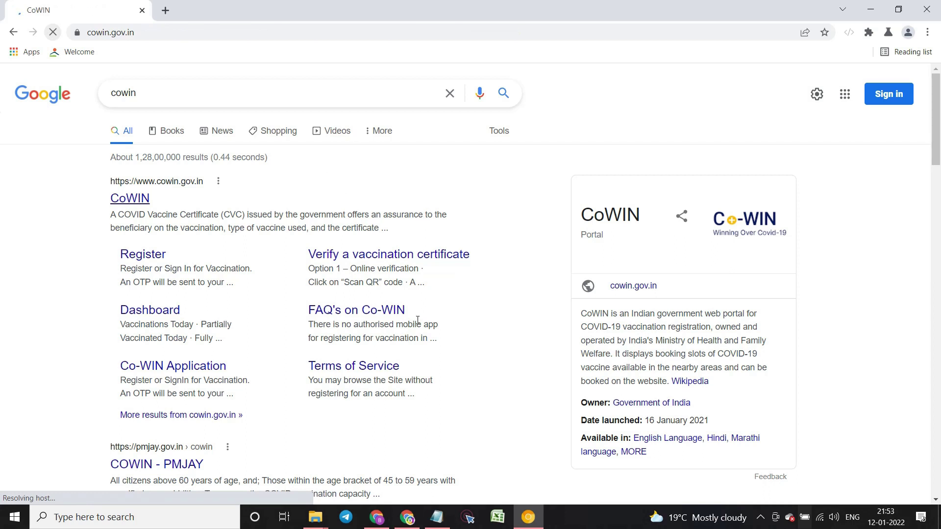
Step: In the other Chrome window, go to cowin.gov.in, open Register / Sign In, and close the old tab
key(super+d)
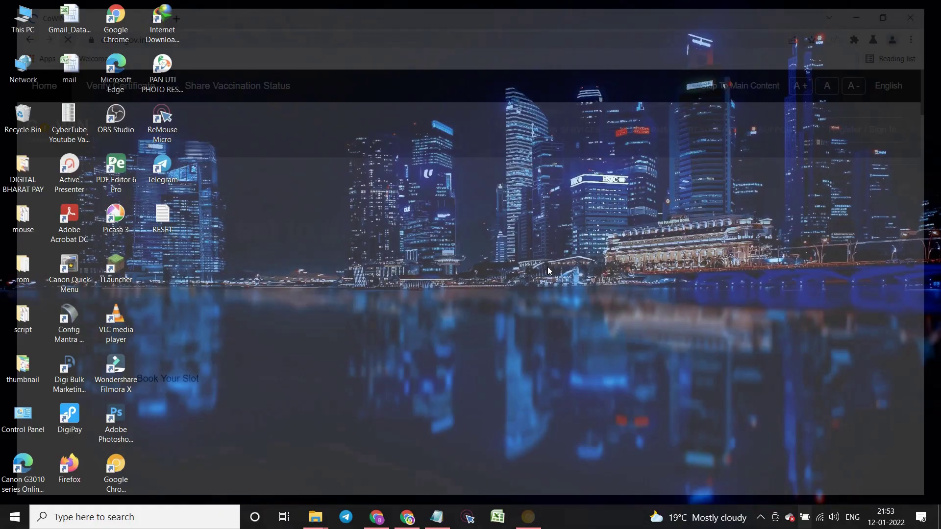
click(411, 521)
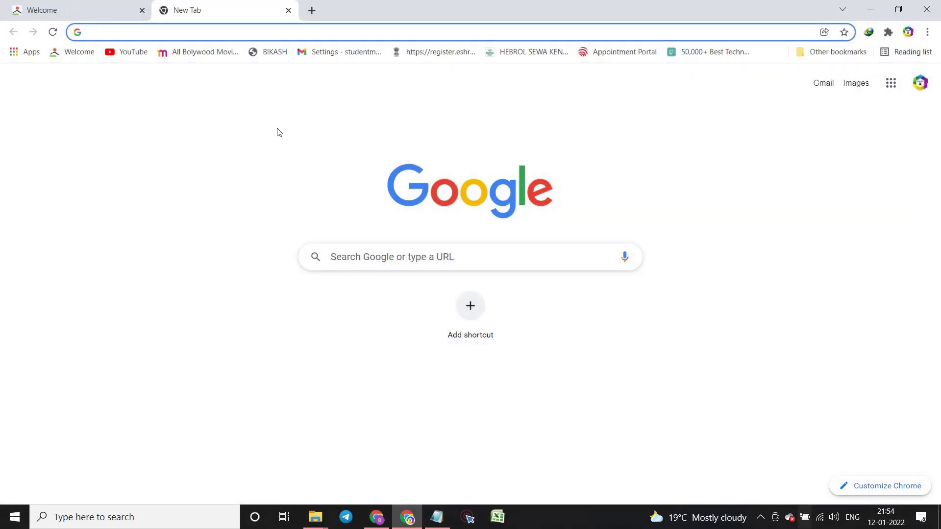
click(213, 30)
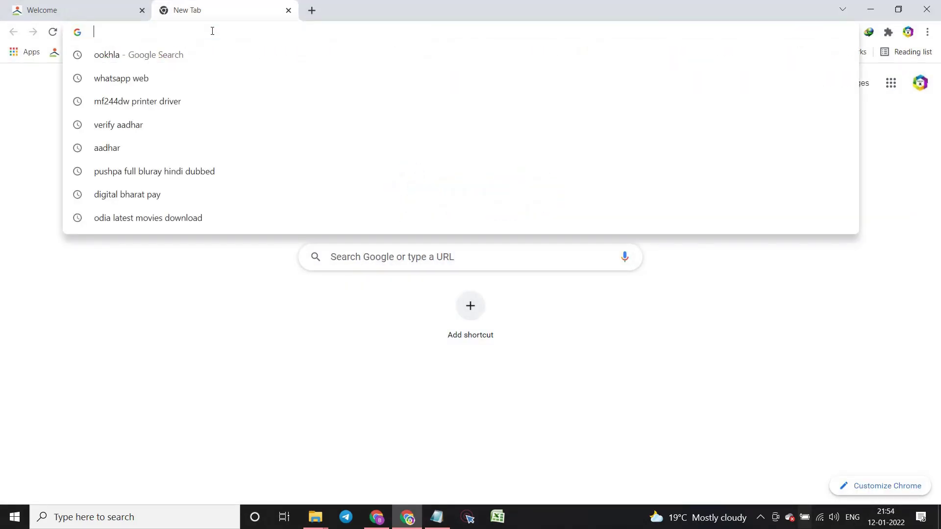
text(COWIN)
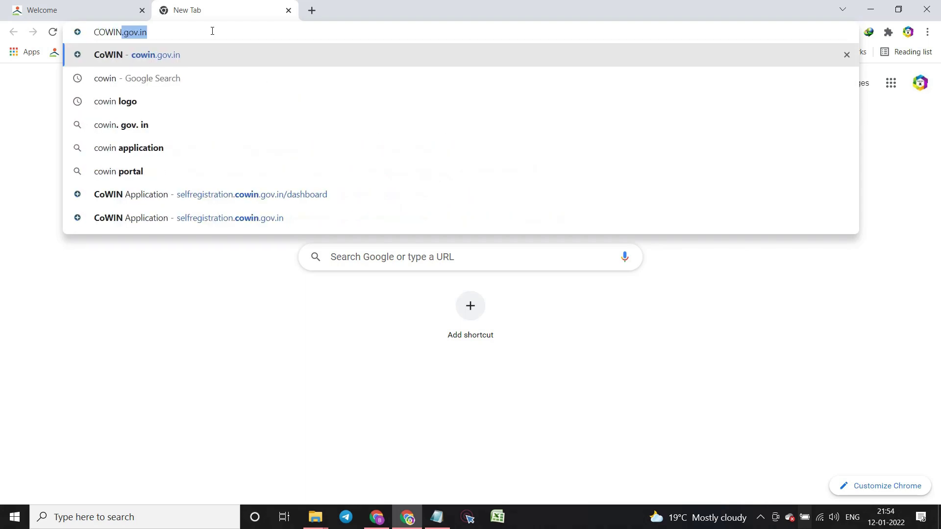
key(Return)
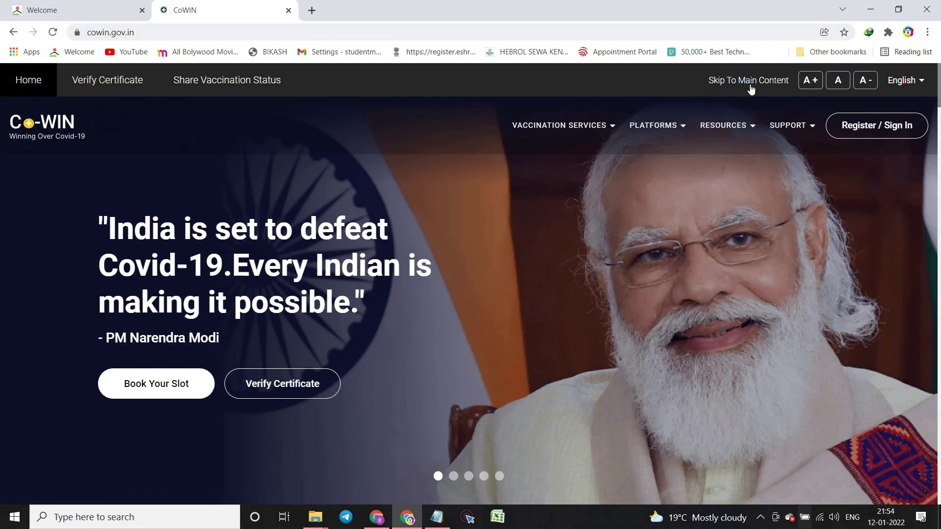
click(878, 126)
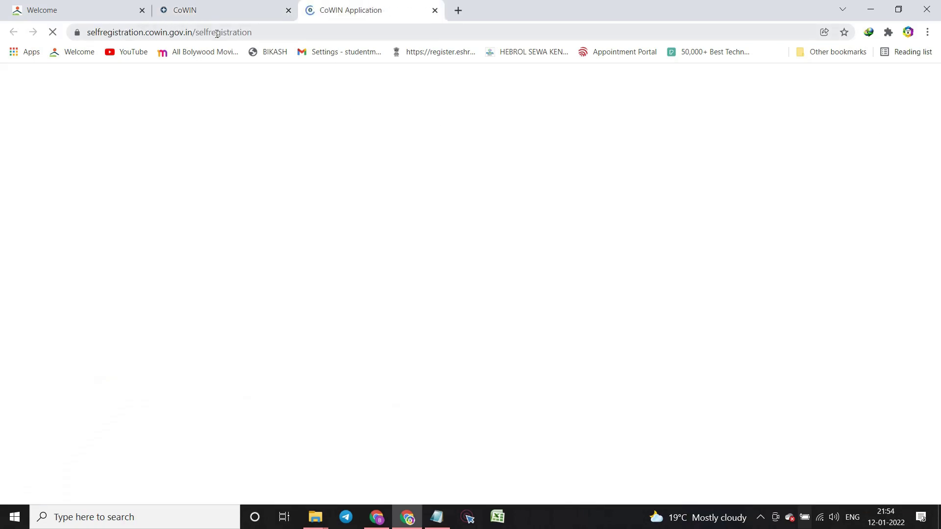
click(288, 11)
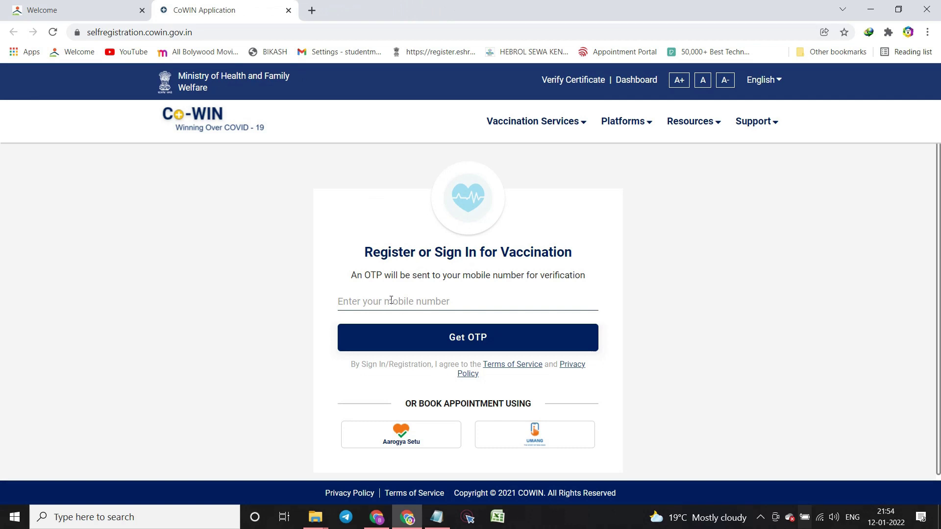
Step: Enter the registered mobile number, request an OTP, then enter it and Verify & Proceed
click(391, 300)
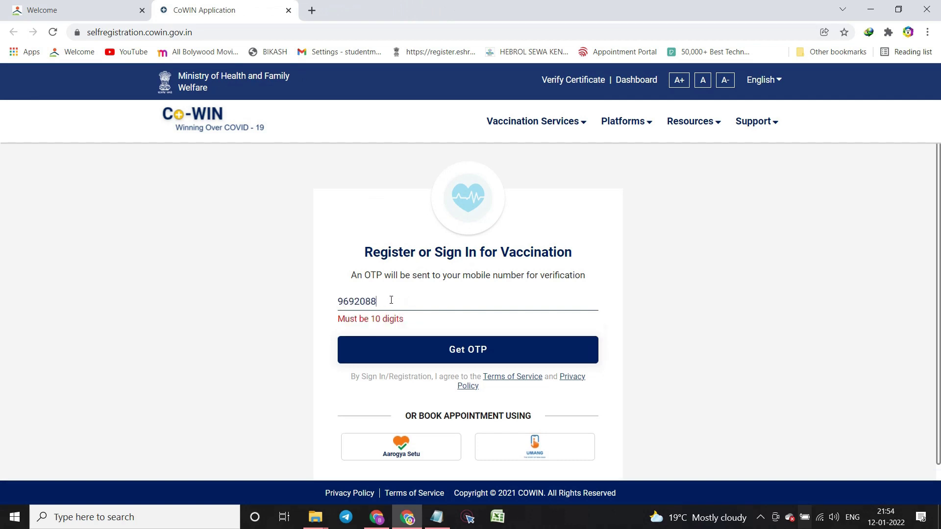
click(453, 334)
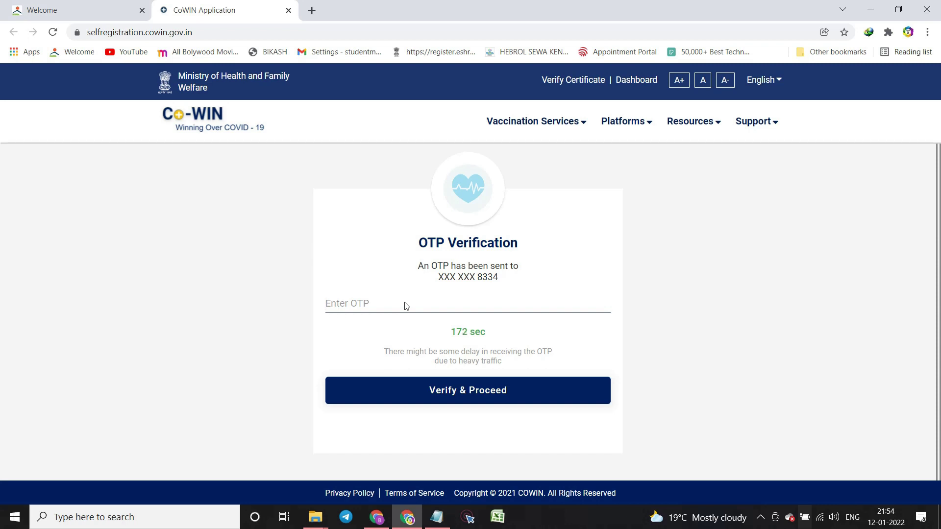
click(456, 382)
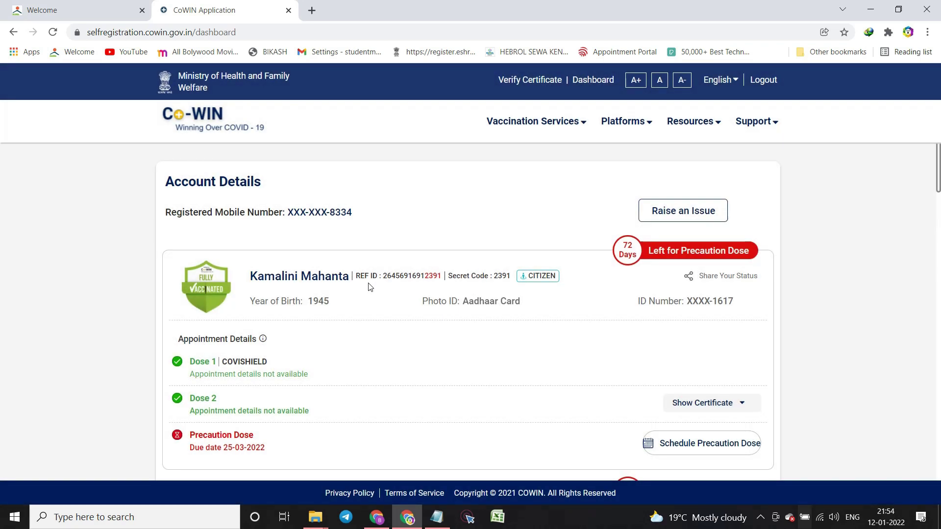
Step: Download the member's certificate through IDM, saving the duplicate under the numbered name download_2.pdf
scroll(353, 294, down, 10)
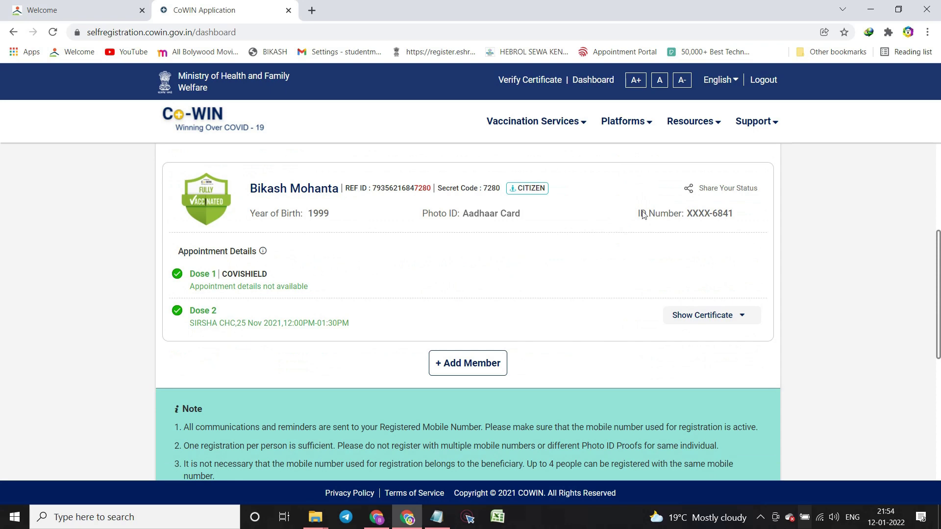
click(724, 316)
click(272, 396)
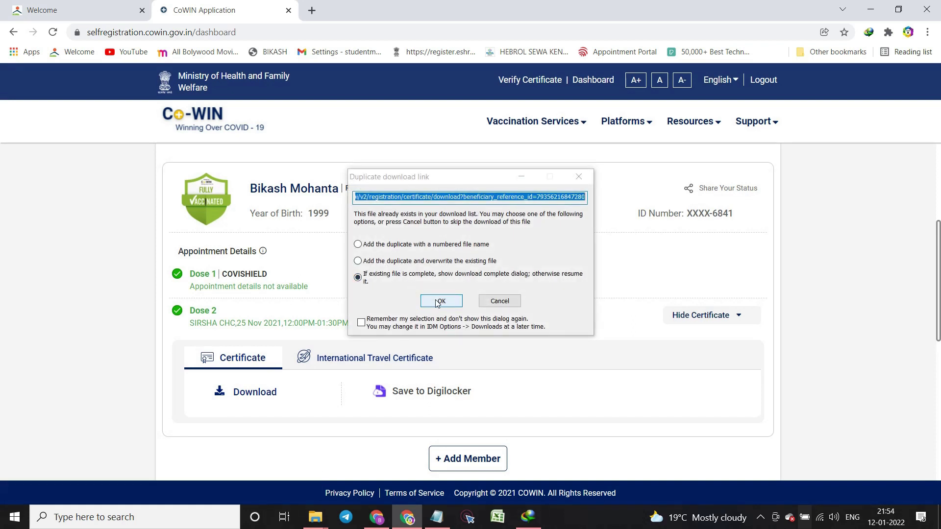
click(402, 245)
click(442, 300)
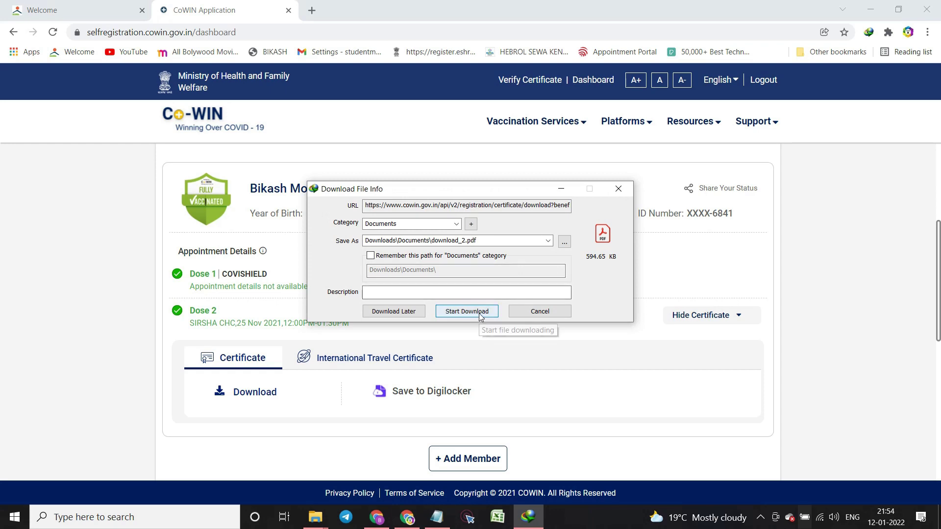
click(479, 312)
click(567, 296)
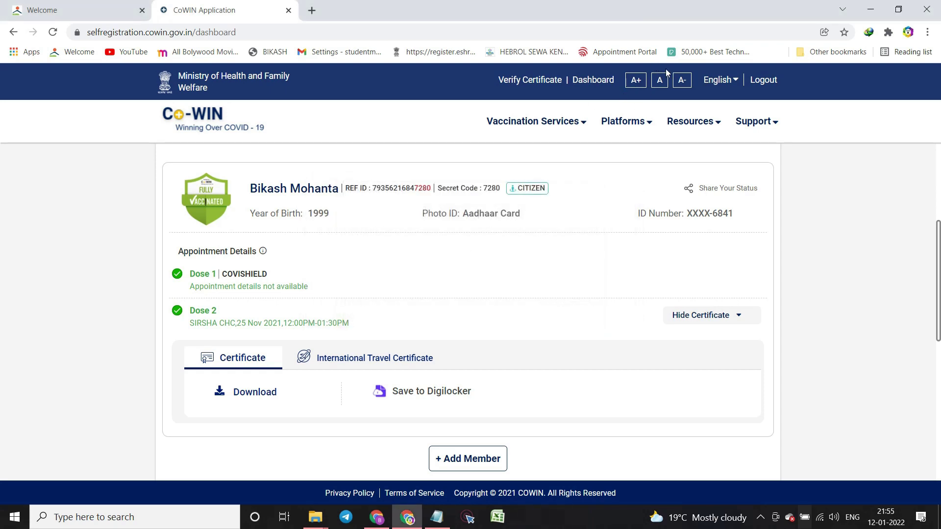
click(870, 6)
Step: Refresh the desktop, then launch Adobe Photoshop 7.0 from the Start menu
right_click(471, 215)
right_click(451, 217)
click(484, 253)
right_click(457, 217)
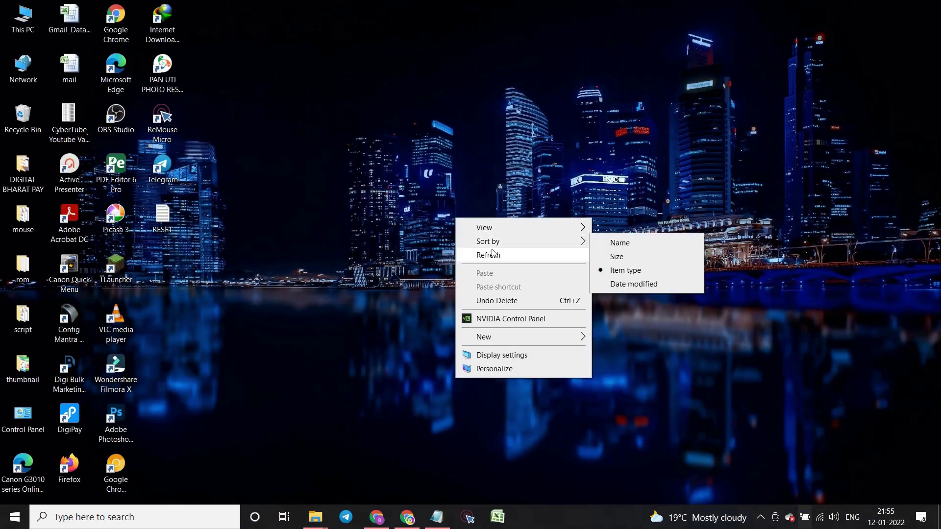
right_click(464, 210)
right_click(479, 206)
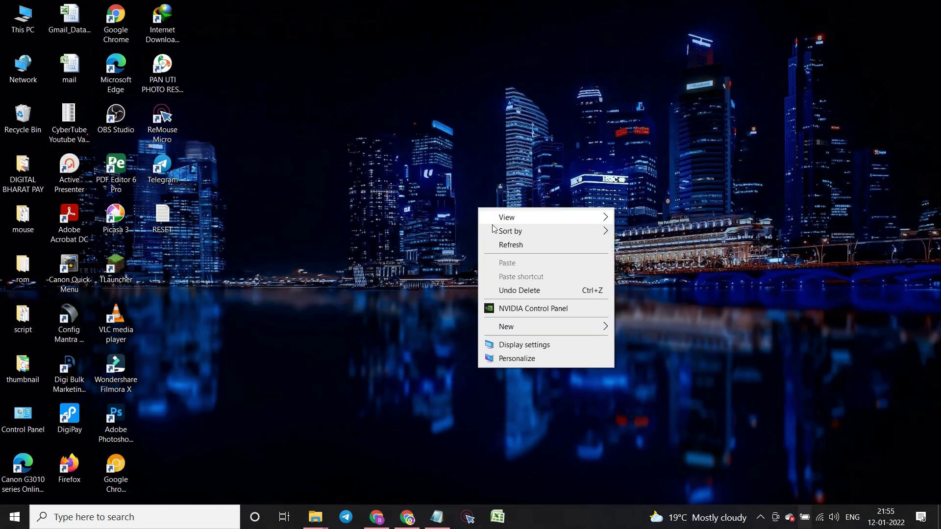
click(510, 247)
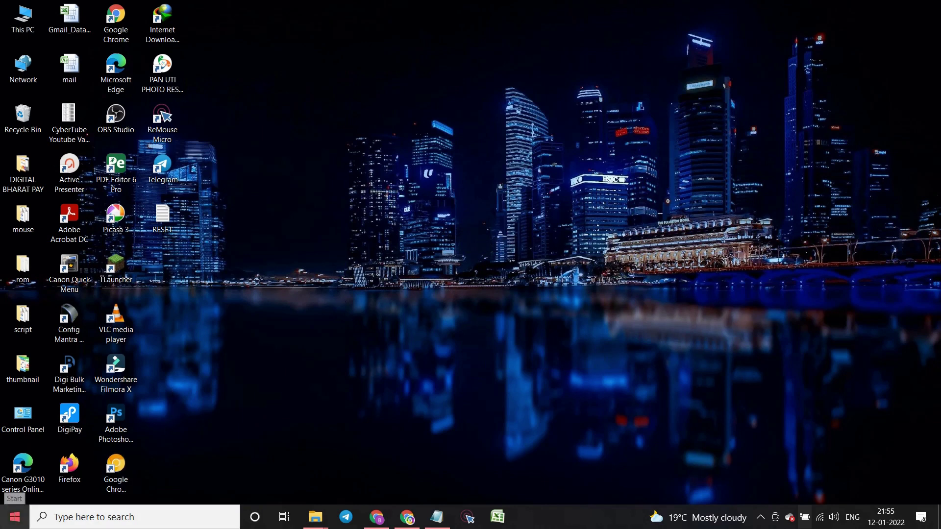
click(15, 517)
click(103, 373)
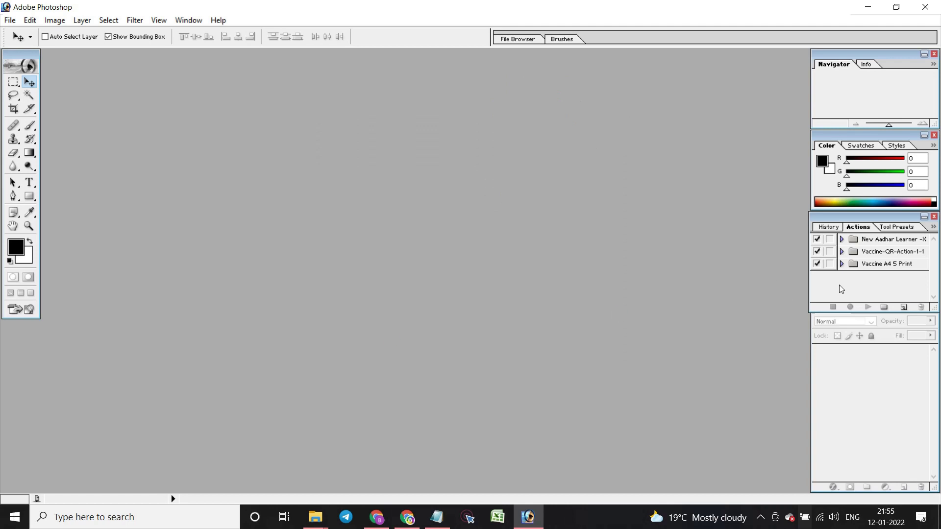
Step: Delete the existing Vaccine A4 5 Print action set from the Actions panel
click(861, 267)
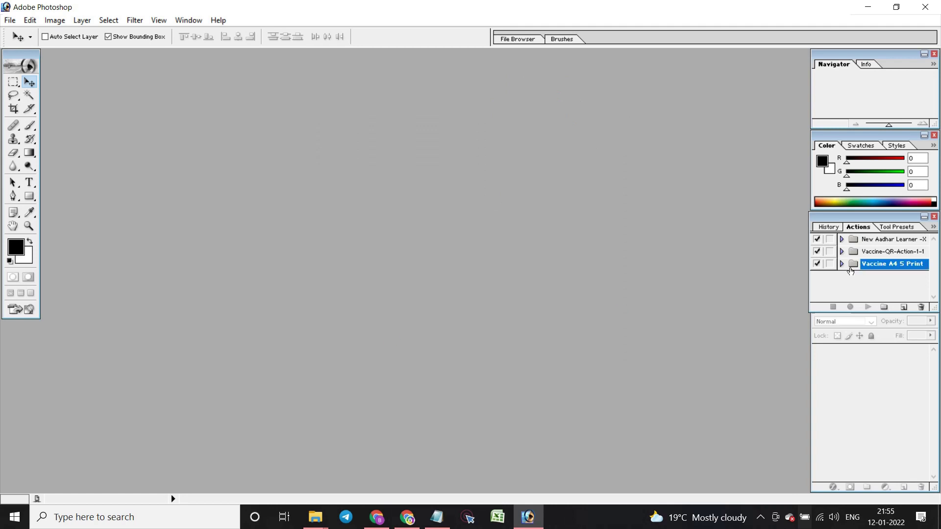
click(921, 307)
click(449, 202)
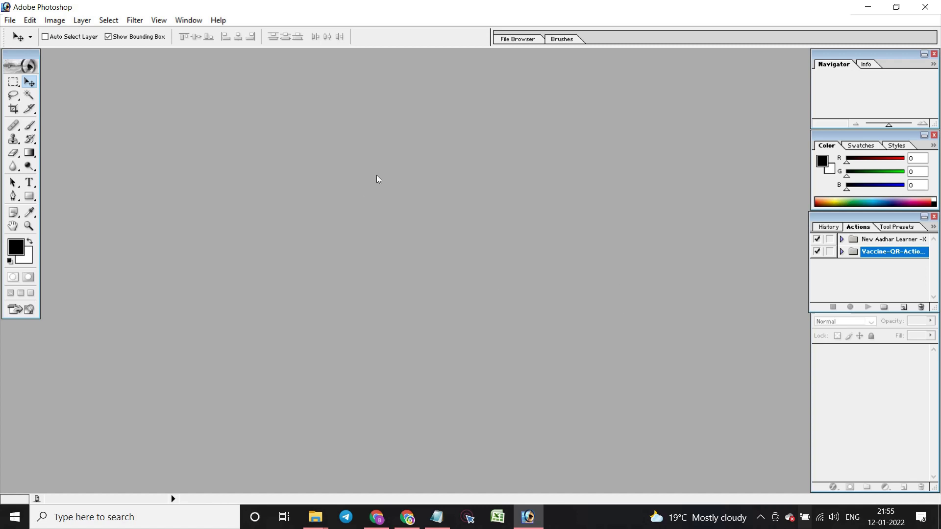
Step: Open the five download certificate PDFs and rasterize the first at 300 pixels/inch
double_click(381, 205)
click(378, 174)
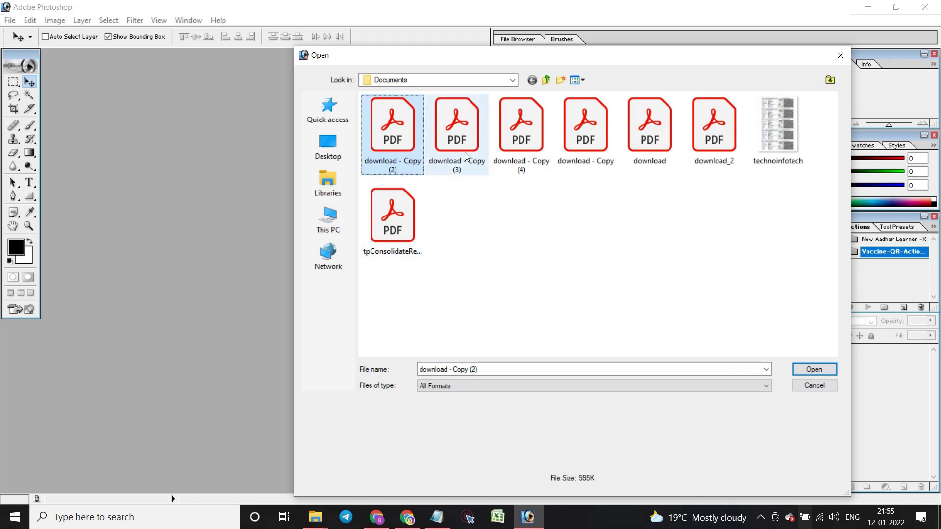
shift+click(521, 147)
shift+click(585, 147)
shift+click(651, 158)
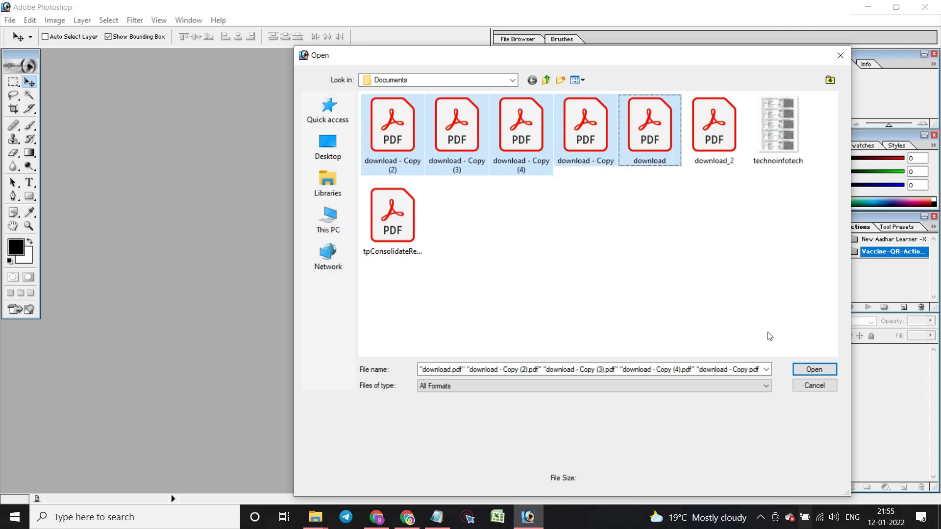
click(806, 371)
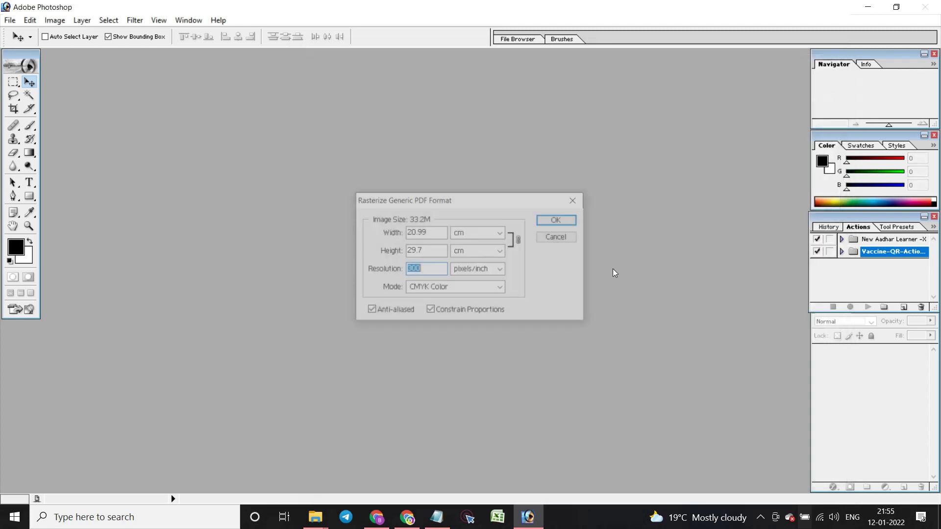
click(429, 266)
click(559, 225)
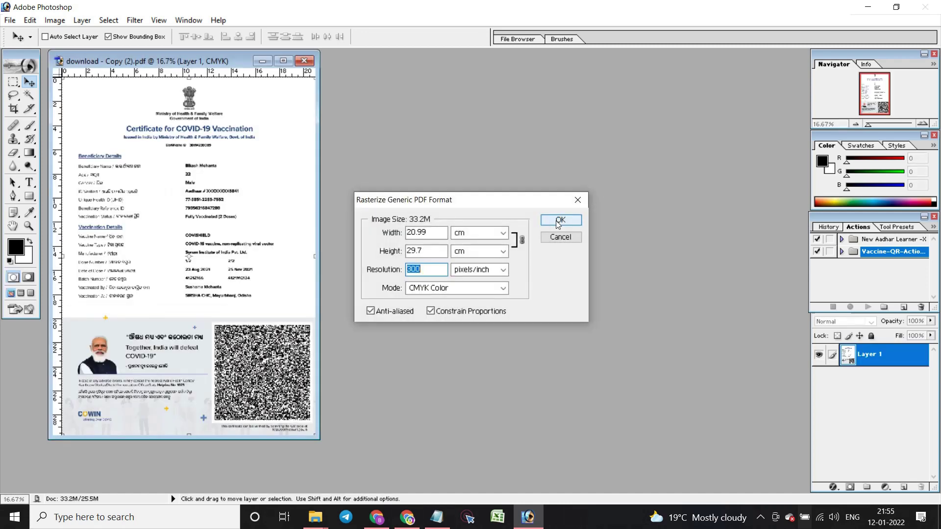
Step: Accept the same A4, 300 pixels/inch rasterize settings for each of the four remaining PDFs
click(558, 222)
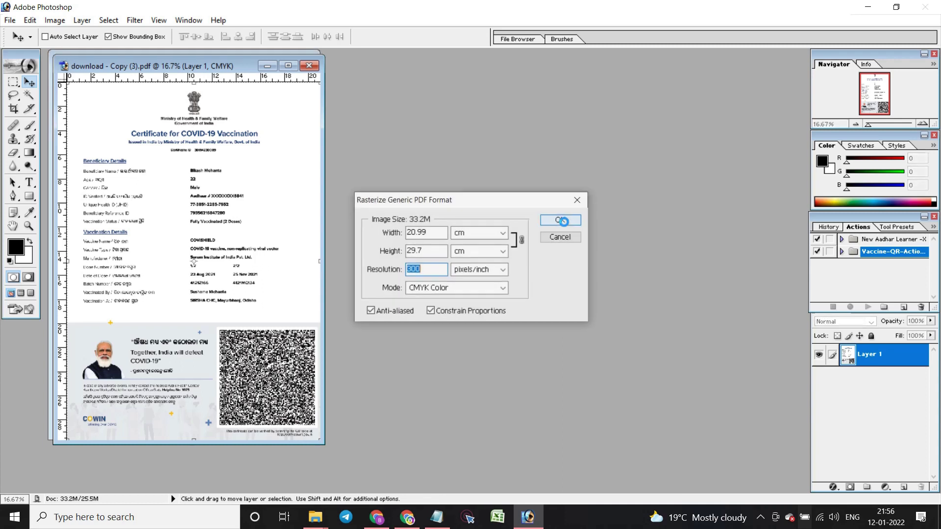
click(560, 220)
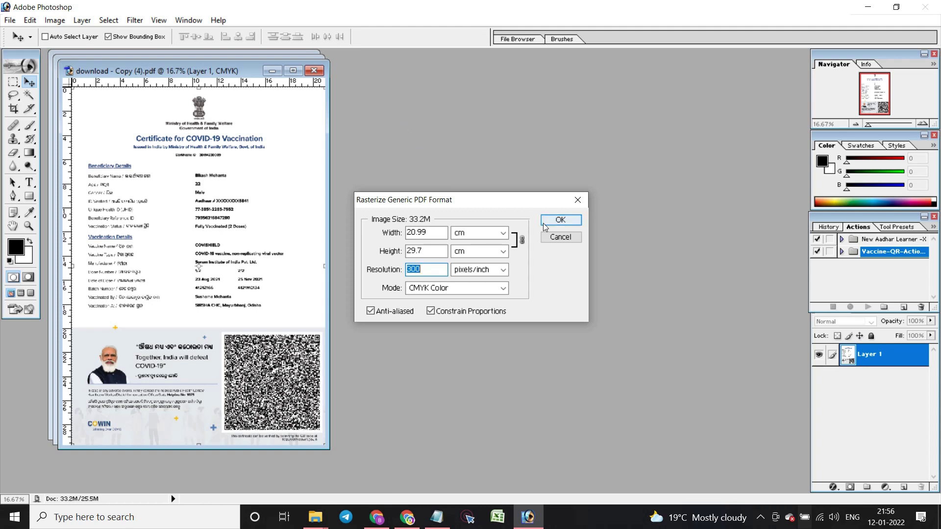
click(561, 220)
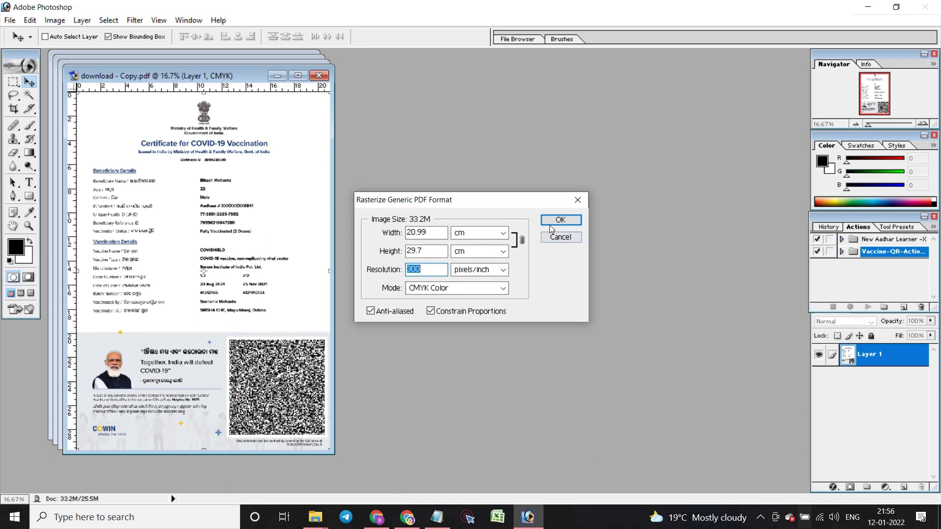
click(543, 221)
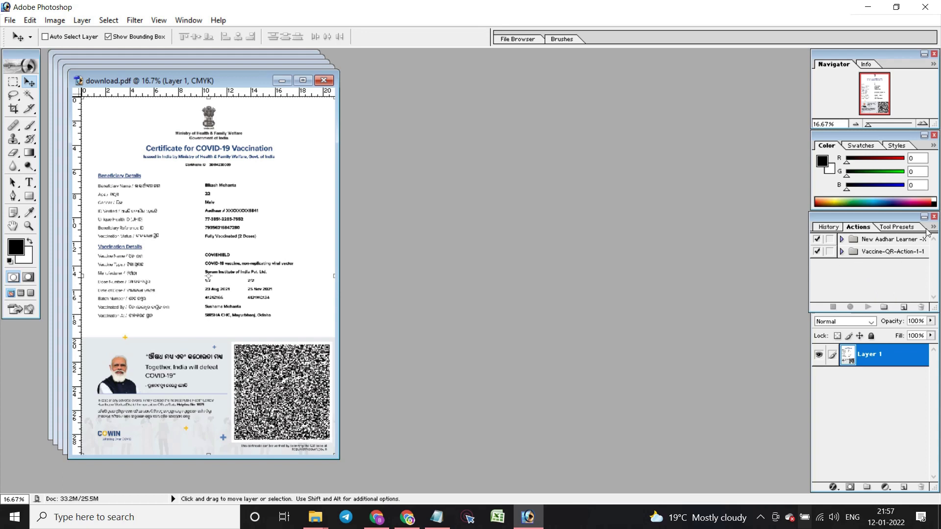
Step: Load the VACCINE action file from Downloads and select its Vaccine A4 5 Print action
click(186, 21)
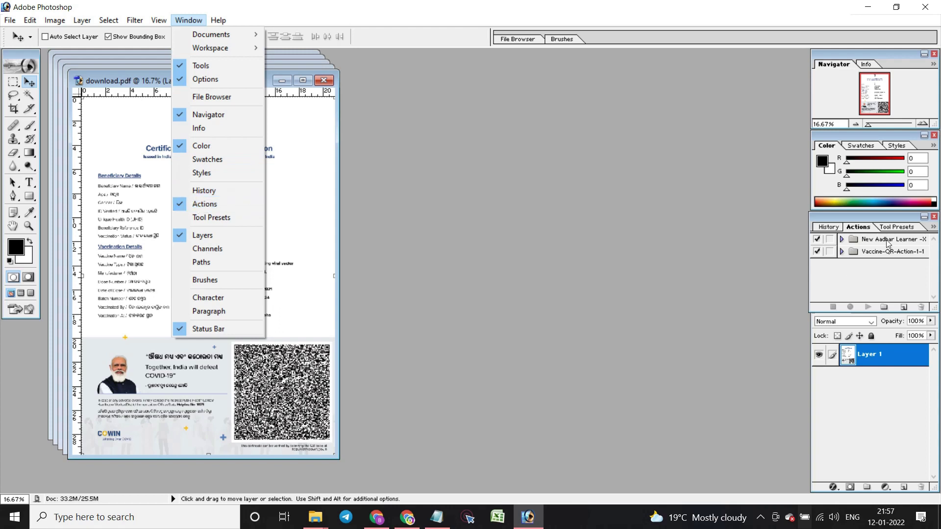
click(867, 226)
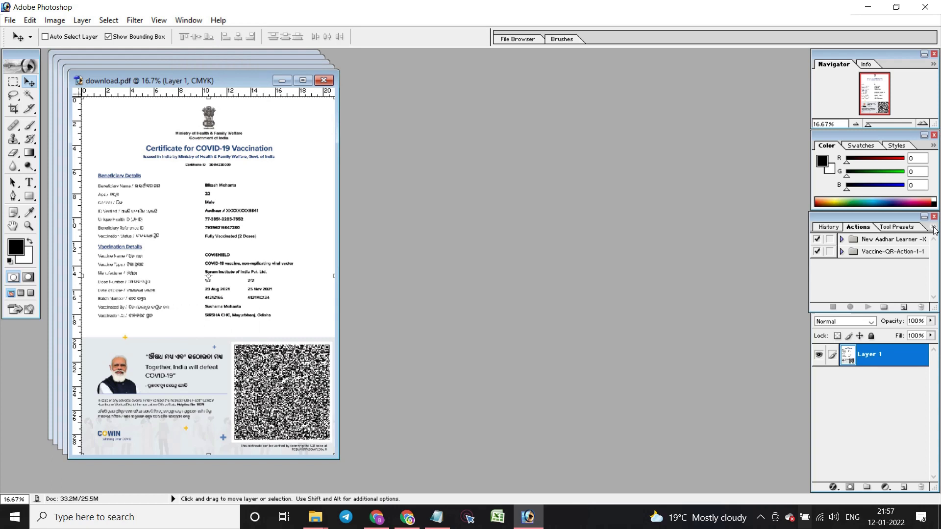
click(934, 228)
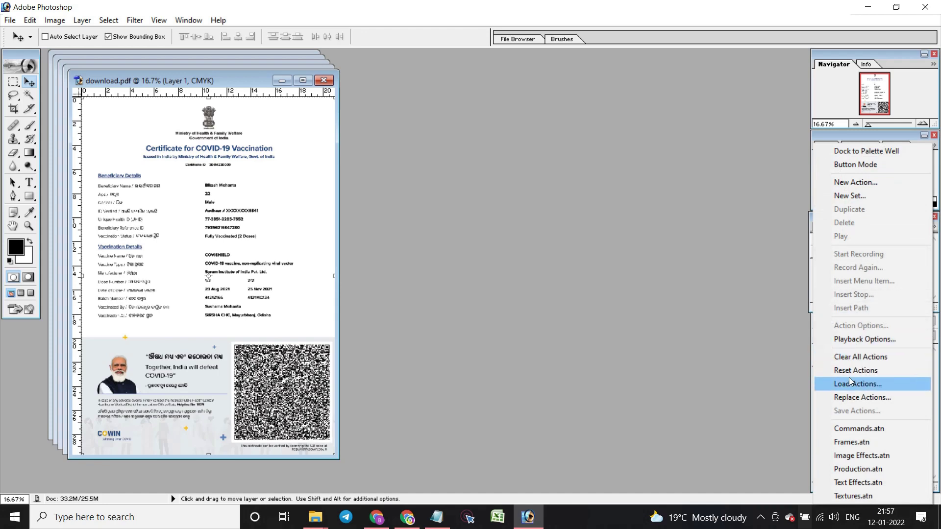
click(864, 387)
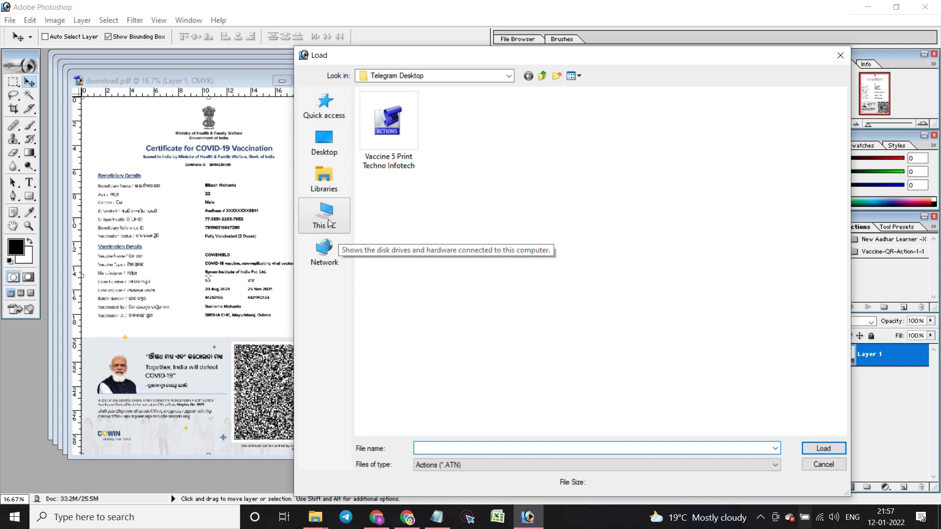
click(327, 216)
double_click(415, 155)
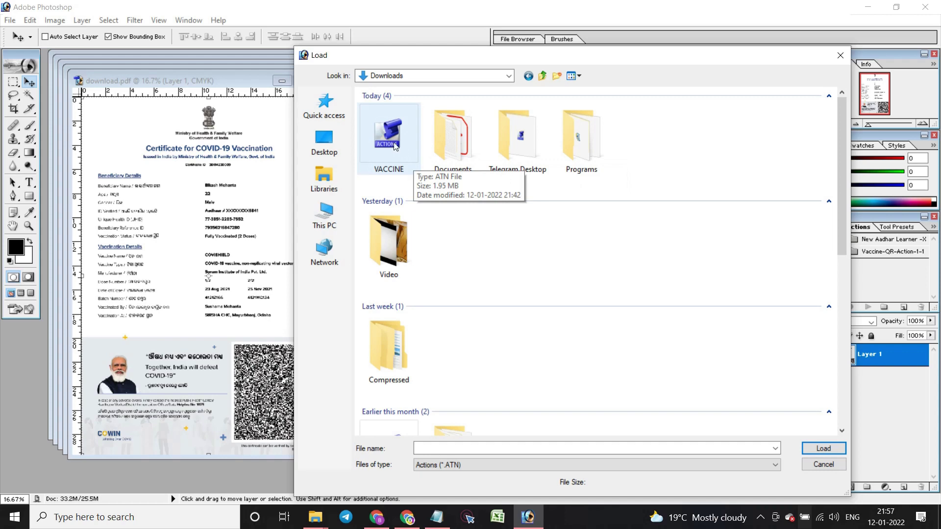
click(394, 144)
click(823, 449)
click(883, 277)
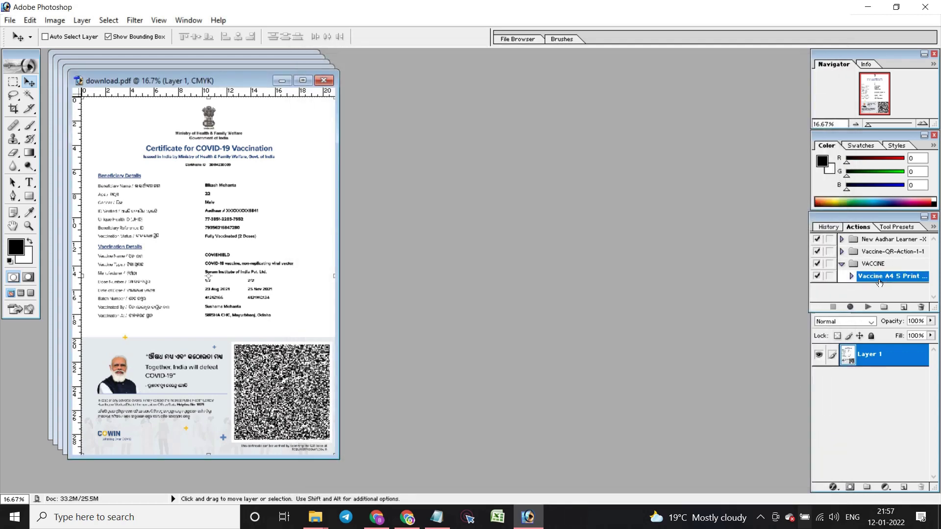
Step: Play the Vaccine A4 5 Print action to lay out five certificates on one A4 page
click(842, 264)
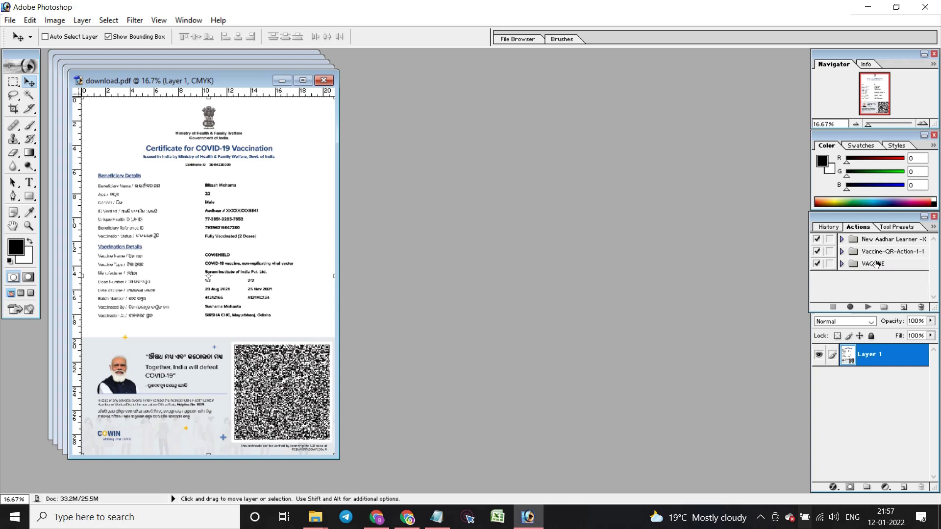
click(842, 265)
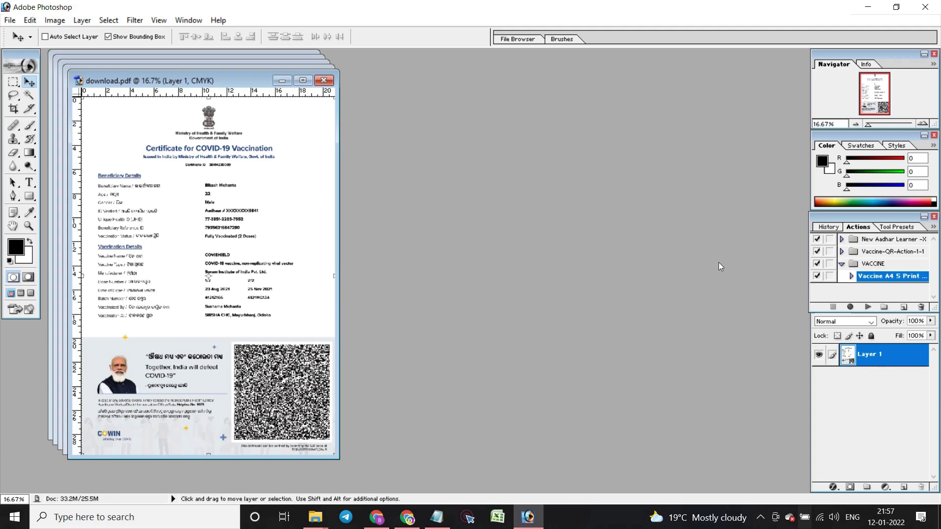
click(867, 308)
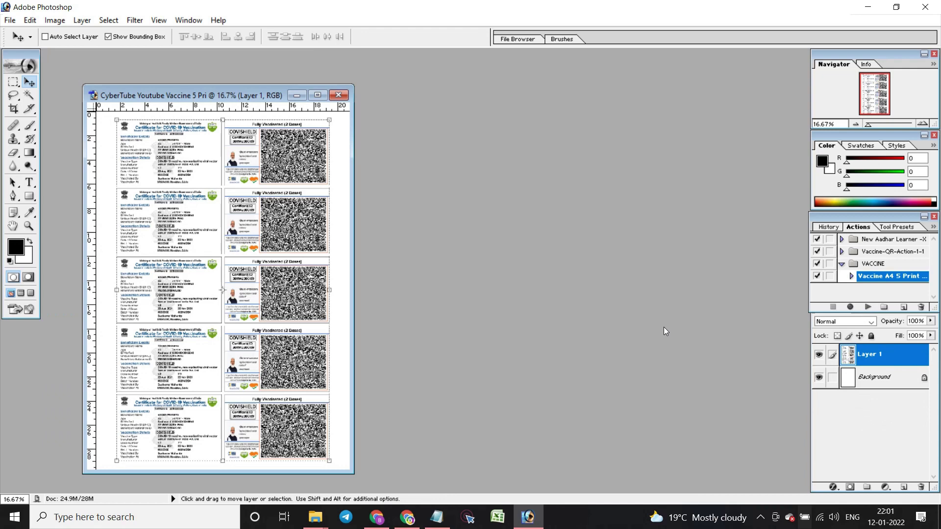
click(318, 96)
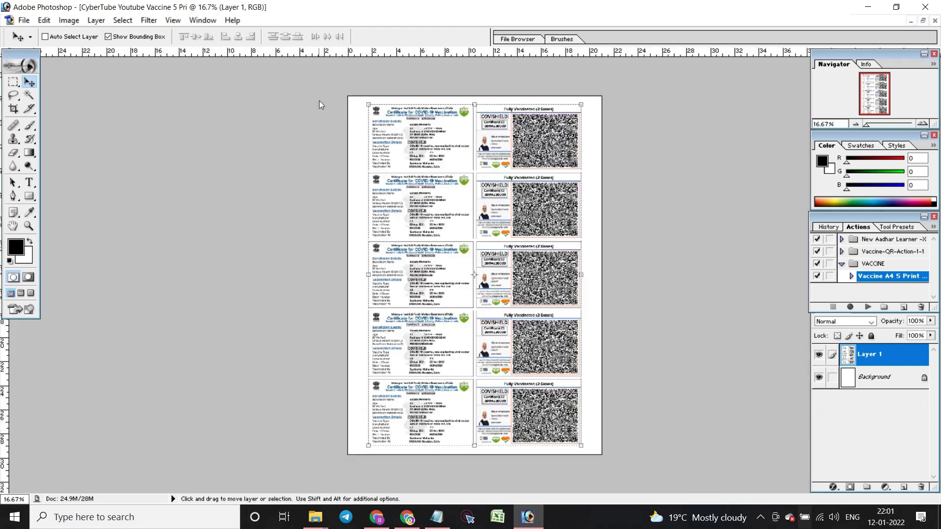
scroll(453, 204, down, 2)
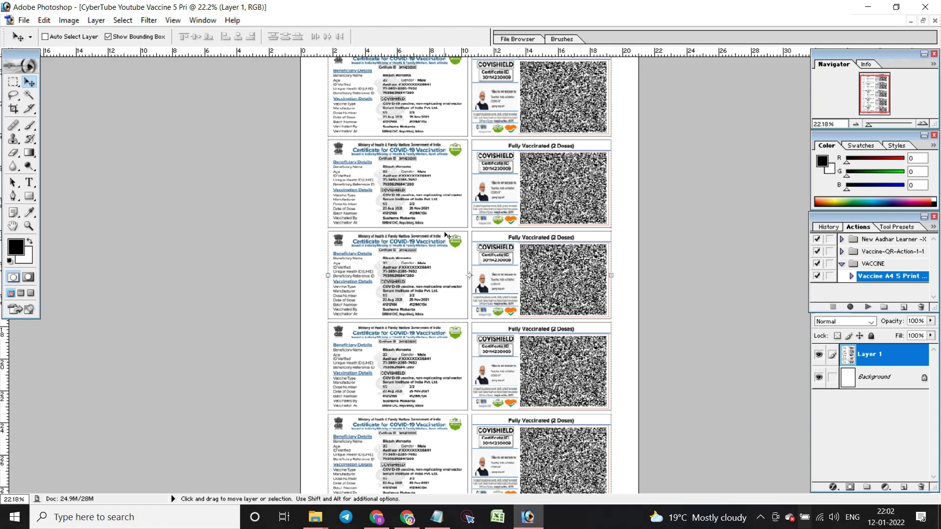
scroll(441, 234, down, 3)
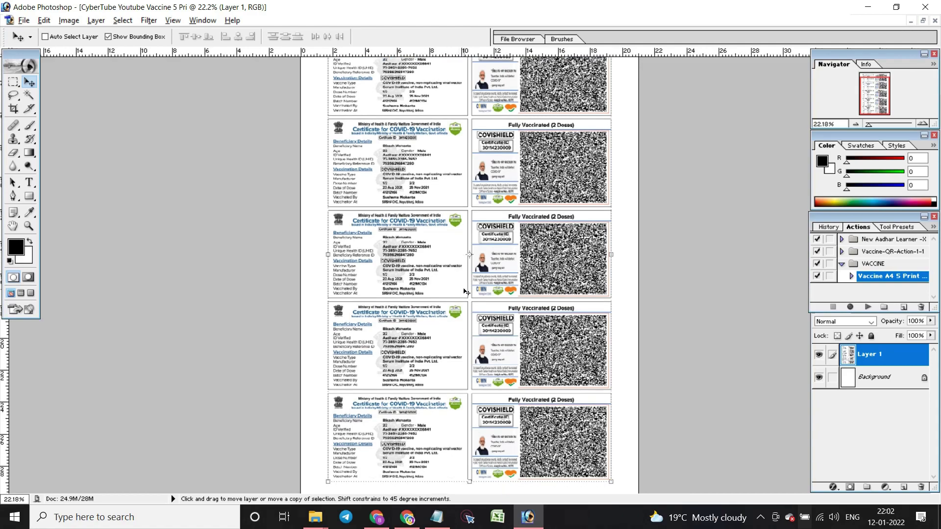
scroll(460, 284, down, 1)
scroll(449, 275, up, 3)
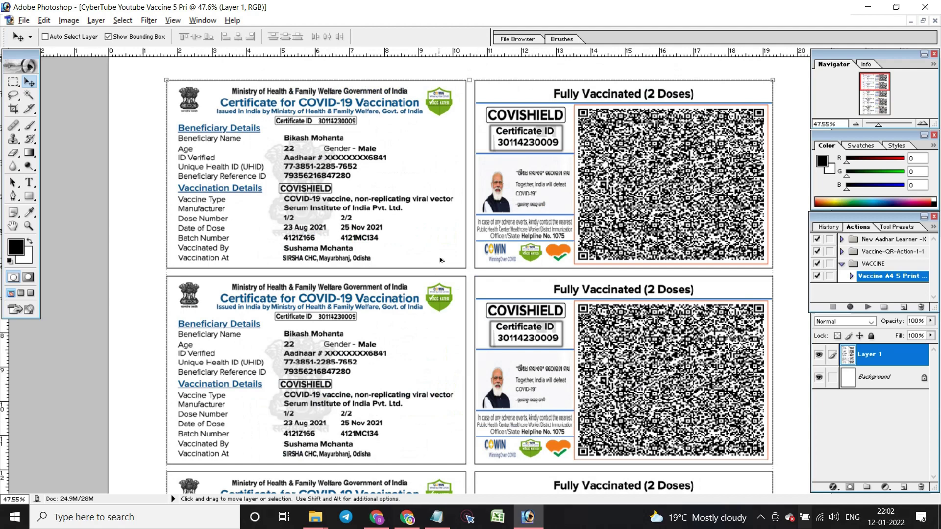
scroll(444, 254, up, 2)
scroll(484, 263, down, 6)
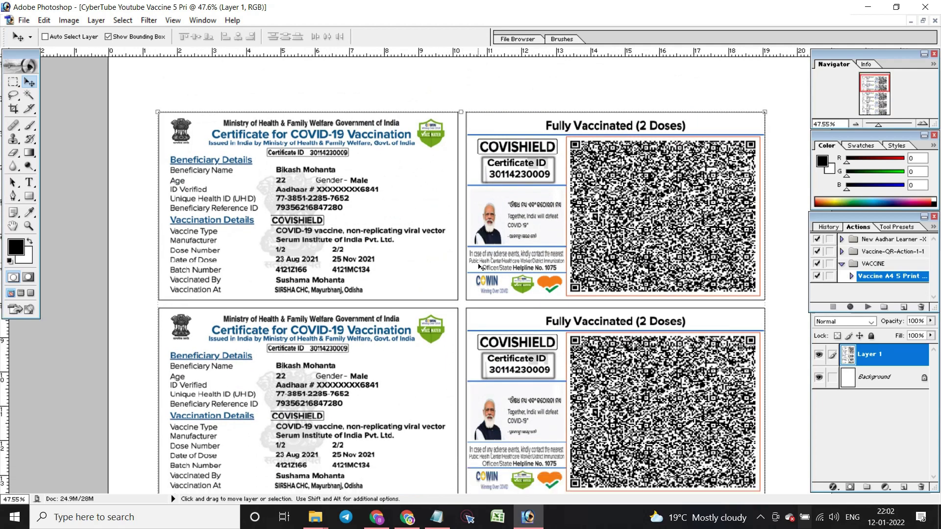
scroll(472, 269, down, 2)
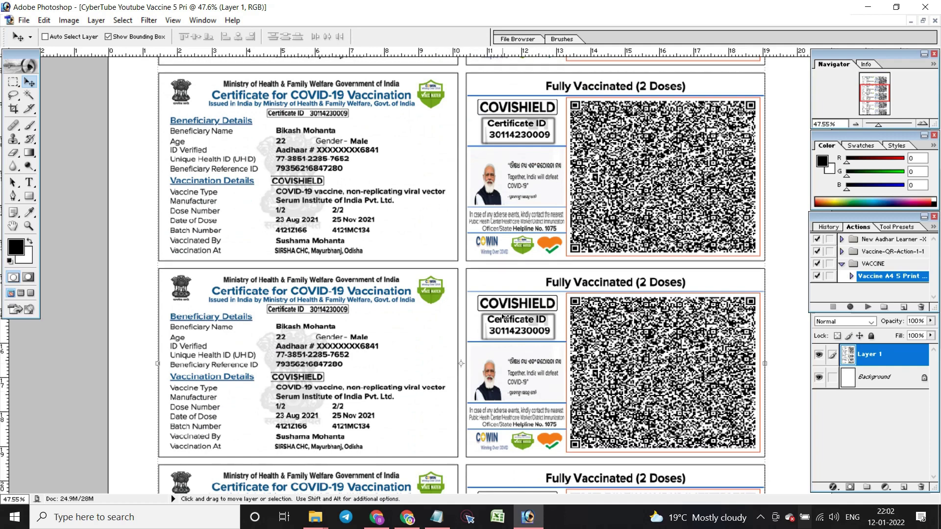
scroll(347, 331, down, 9)
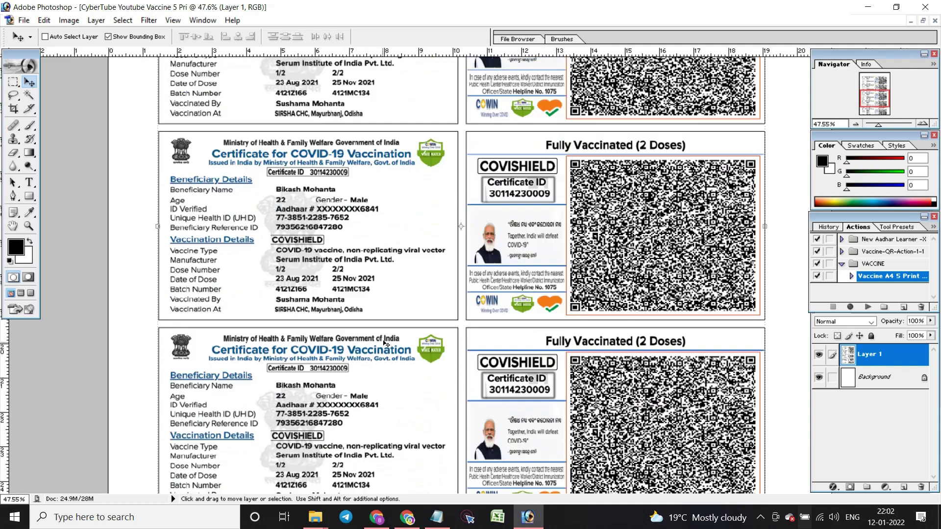
scroll(350, 301, down, 1)
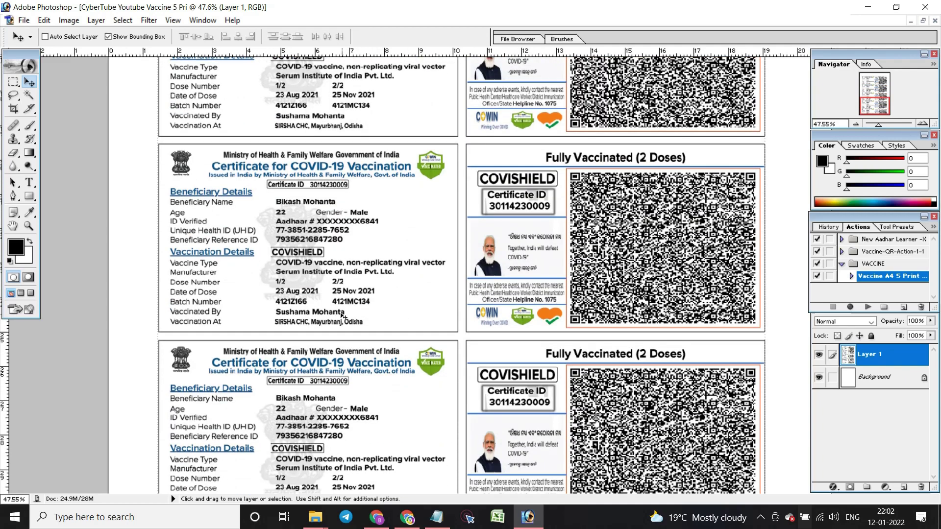